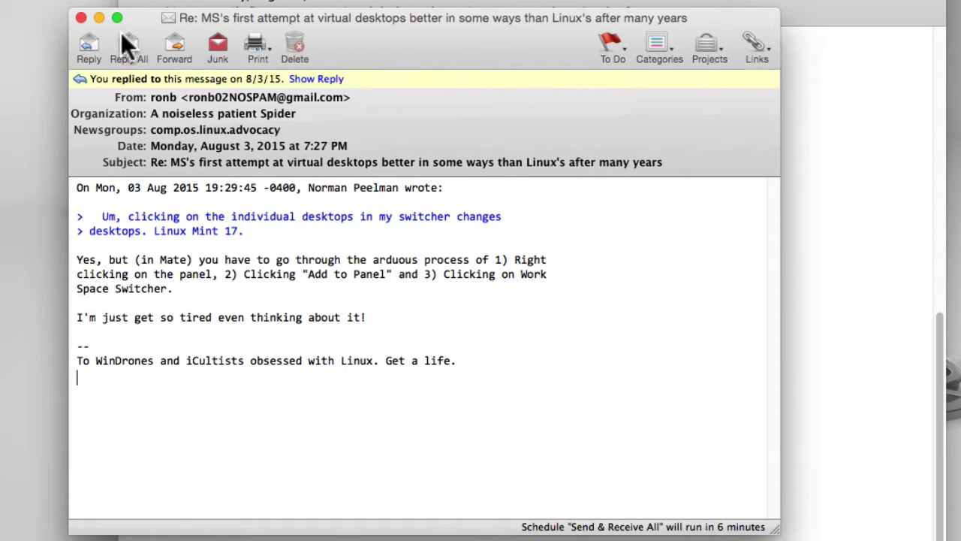
Close the two newsgroup message windows to clear the desktop.
{"action": "left_click", "coordinate": [81, 17]}
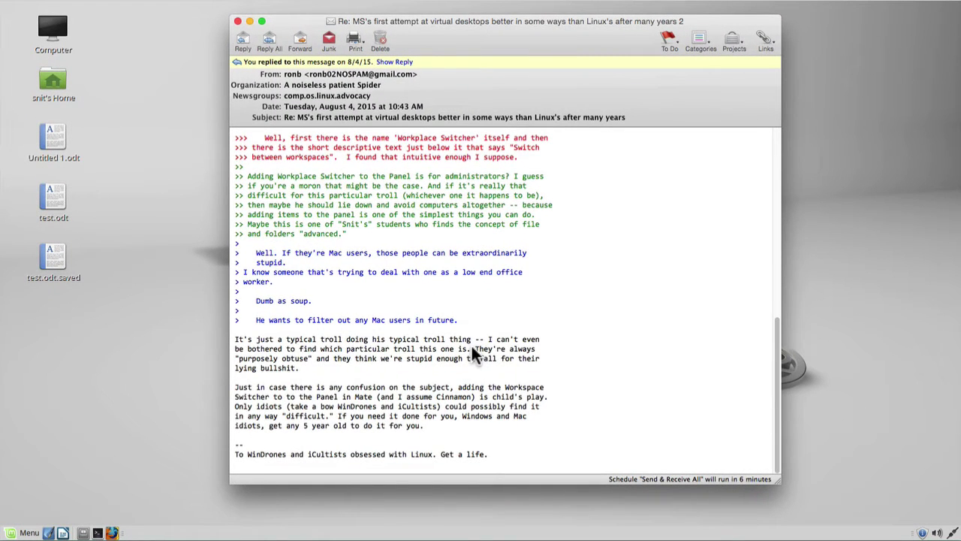
{"action": "left_click", "coordinate": [237, 21]}
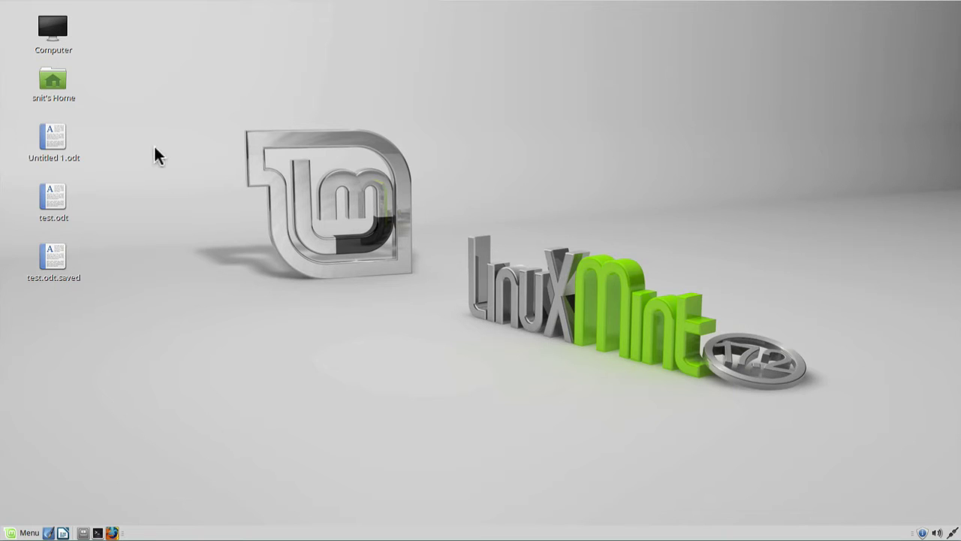
Open the home folder from the desktop and send its window to another workspace.
{"action": "double_click", "coordinate": [59, 78]}
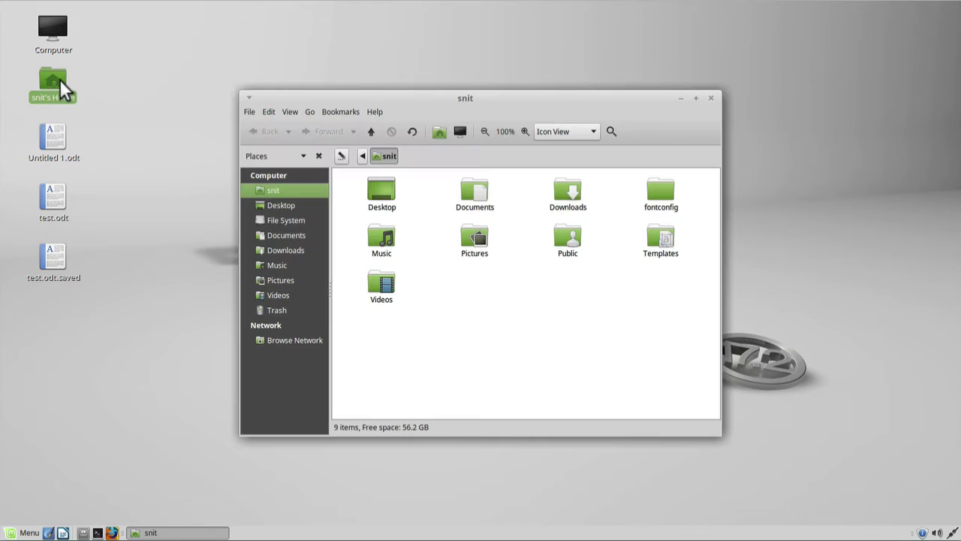
{"action": "left_click_drag", "start_coordinate": [411, 100], "coordinate": [354, 68]}
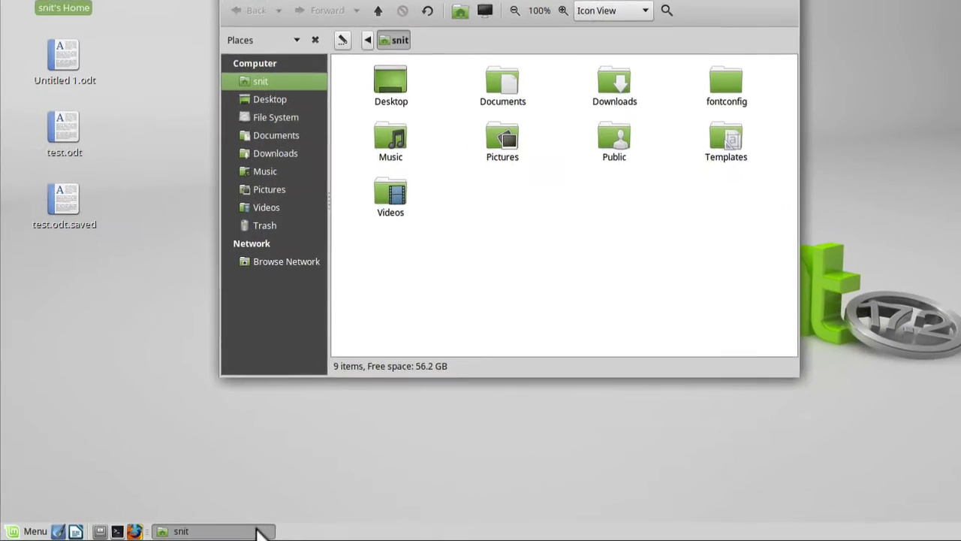
{"action": "right_click", "coordinate": [216, 531]}
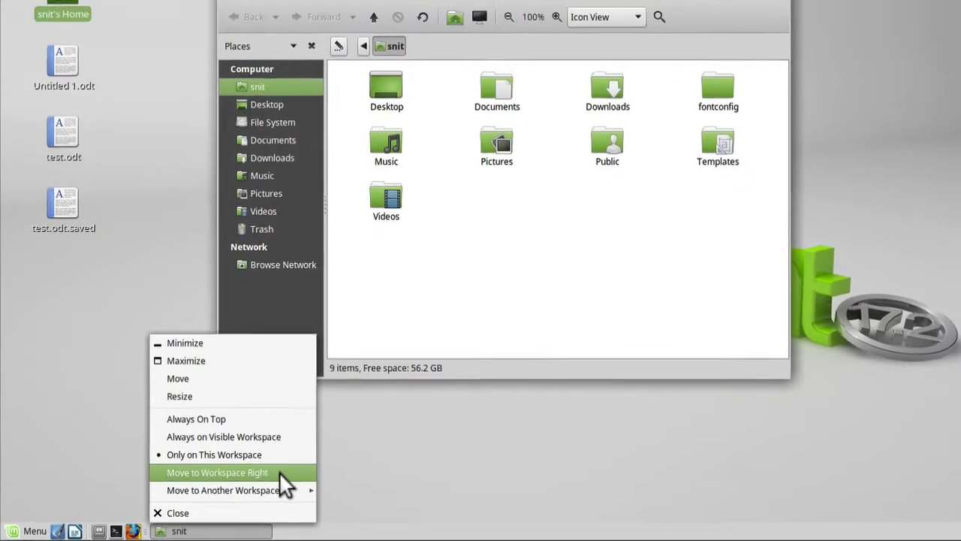
{"action": "left_click", "coordinate": [351, 455]}
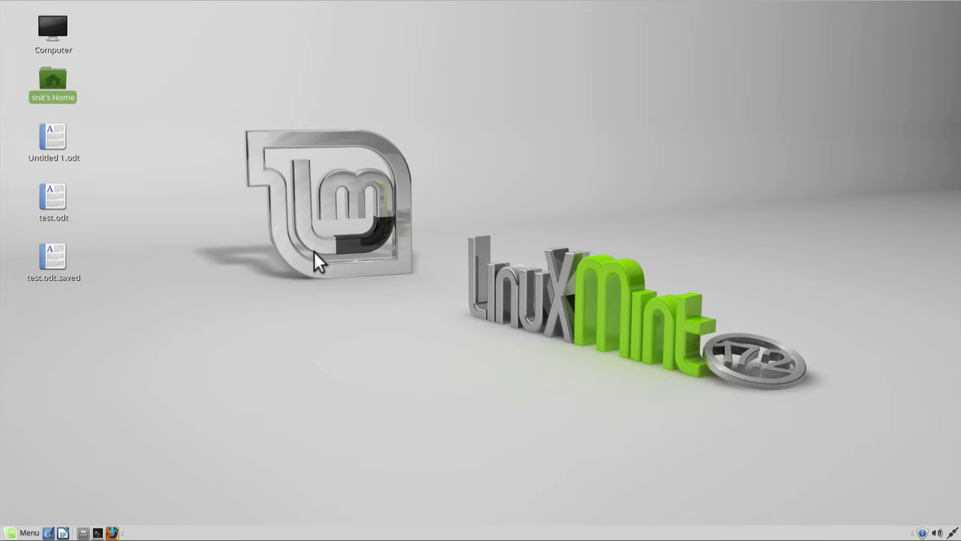
Open Untitled 1.odt, write "hello" in it and move its window to the workspace on the right.
{"action": "double_click", "coordinate": [59, 136]}
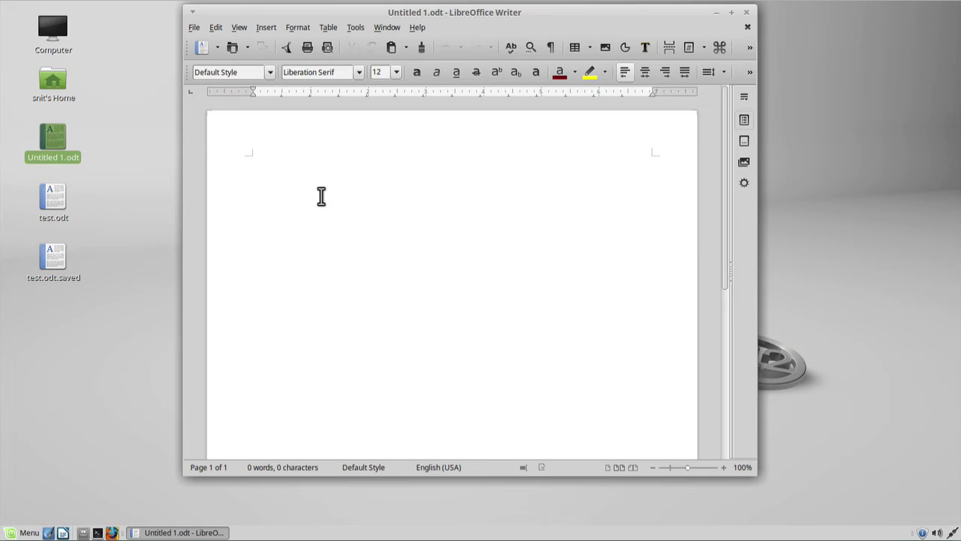
{"action": "type", "text": "hello"}
{"action": "right_click", "coordinate": [190, 531]}
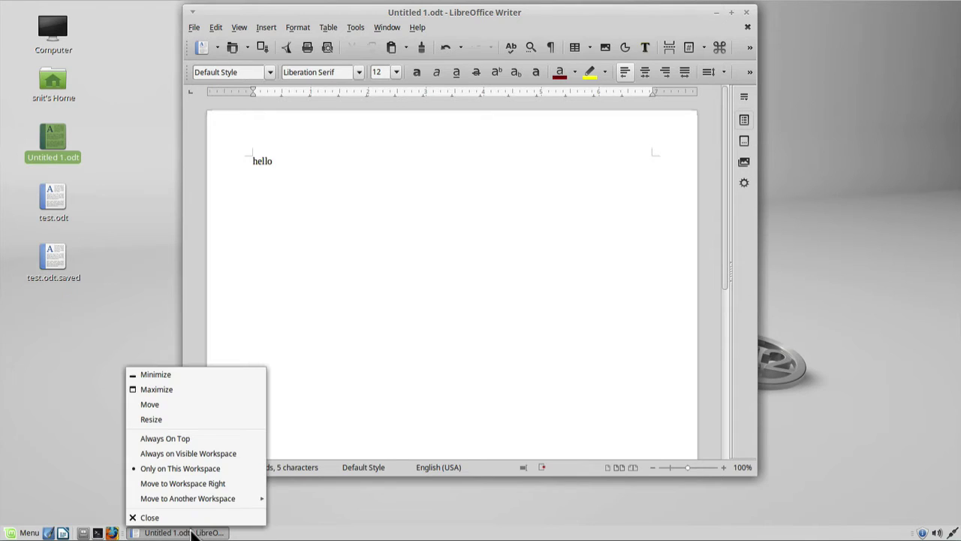
{"action": "left_click", "coordinate": [195, 484]}
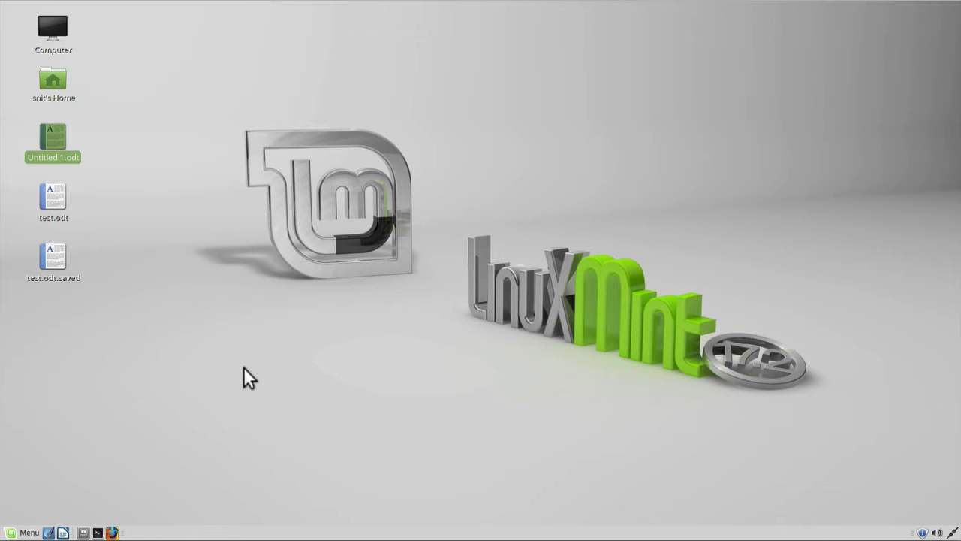
Open two home folder windows on the current workspace and place them apart so both can be seen.
{"action": "left_click", "coordinate": [178, 134]}
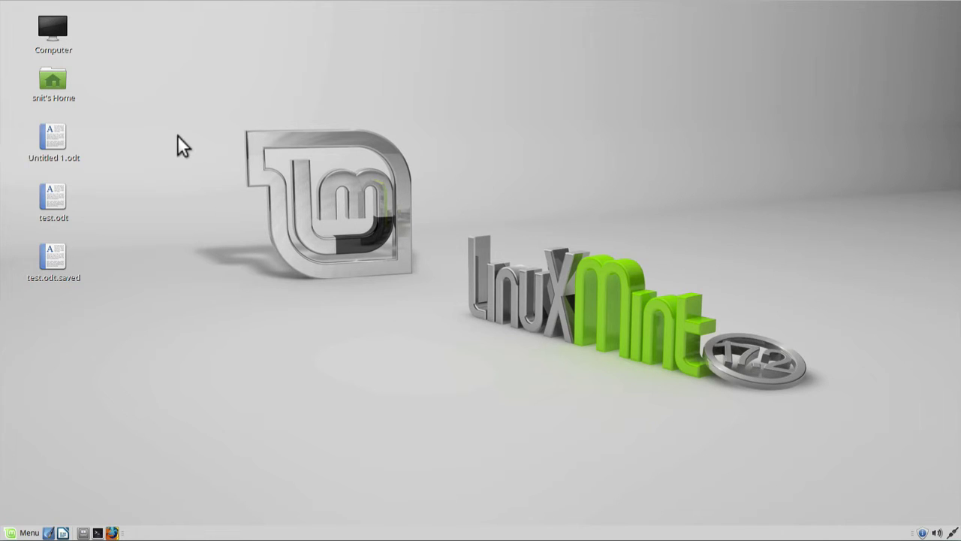
{"action": "double_click", "coordinate": [53, 84]}
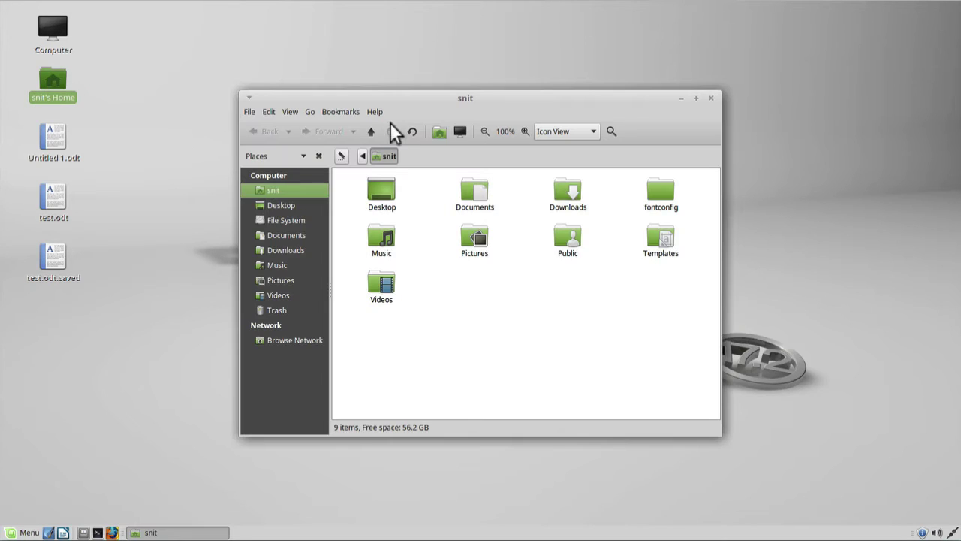
{"action": "left_click_drag", "start_coordinate": [389, 98], "coordinate": [503, 47]}
{"action": "double_click", "coordinate": [66, 77]}
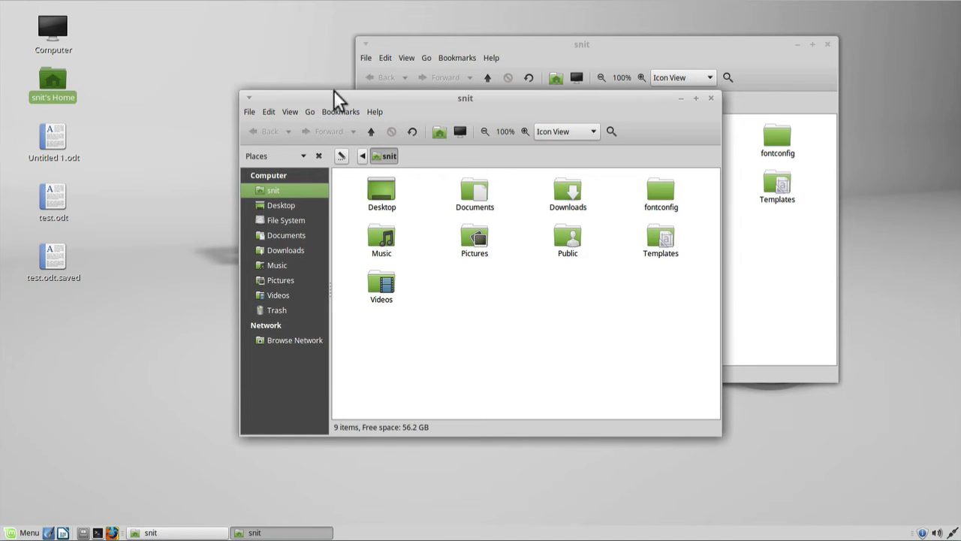
{"action": "left_click_drag", "start_coordinate": [333, 90], "coordinate": [242, 11]}
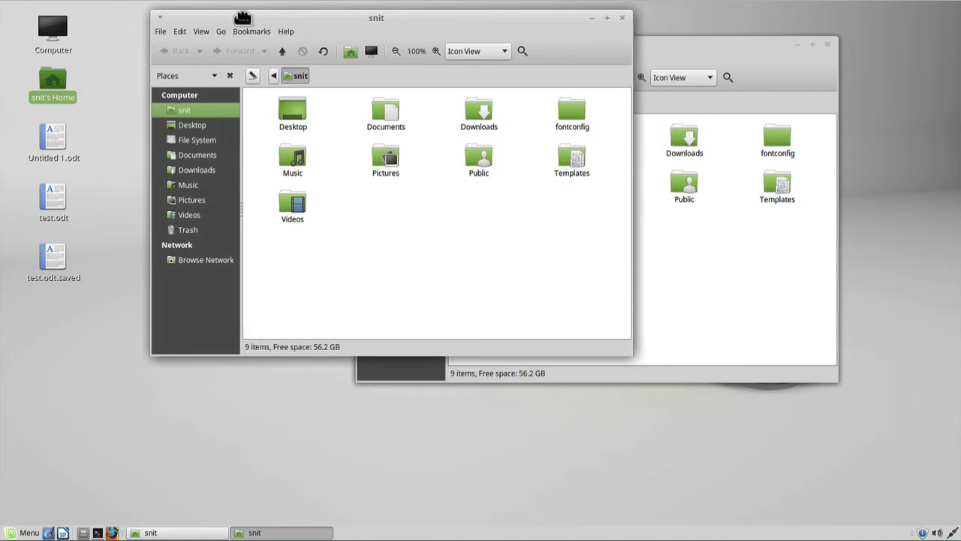
Open Untitled 1.odt again from the desktop and, after alternating between the two folder windows, switch to its document window.
{"action": "left_click", "coordinate": [81, 129]}
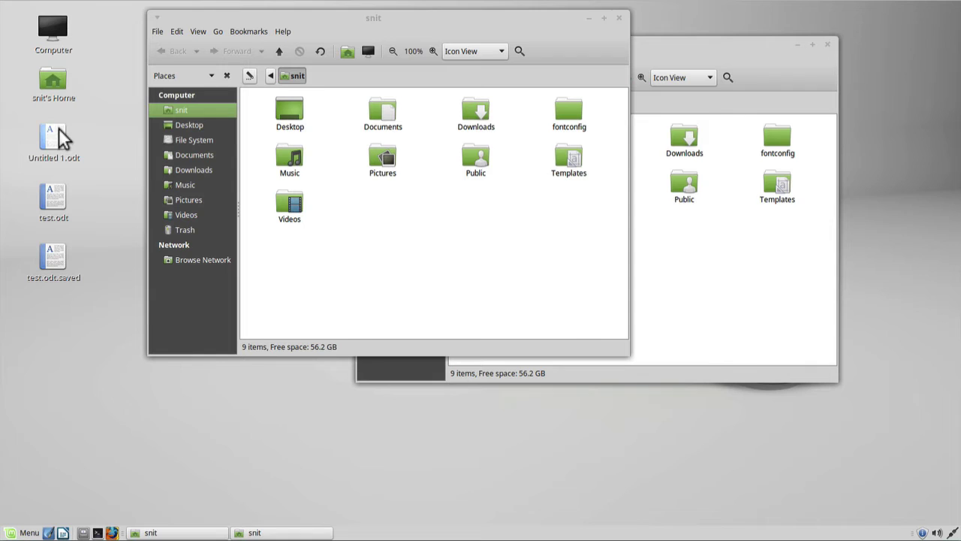
{"action": "double_click", "coordinate": [62, 137]}
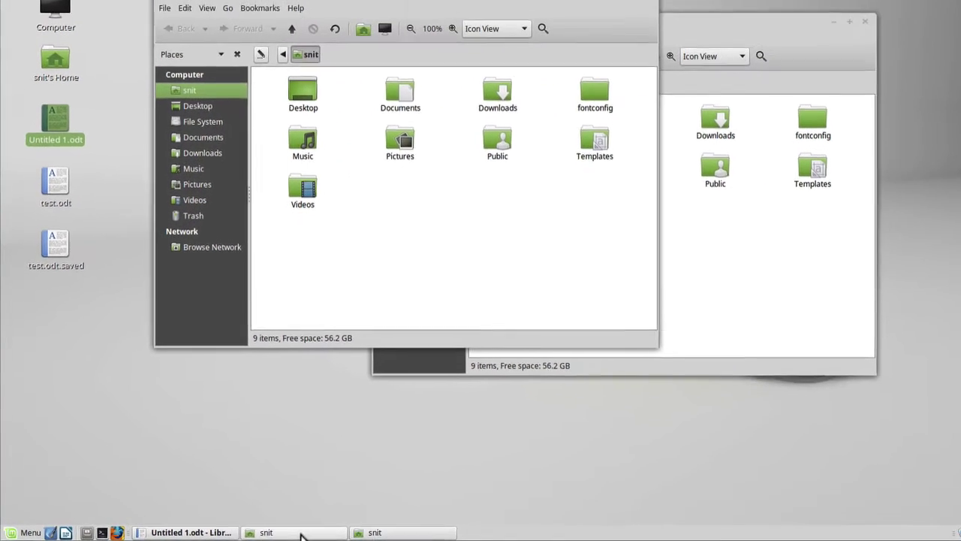
{"action": "left_click", "coordinate": [354, 533]}
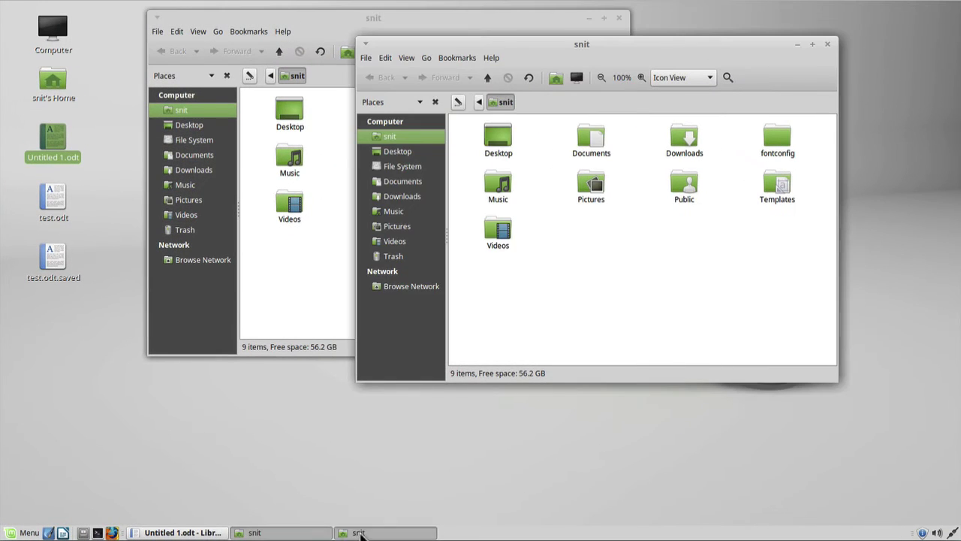
{"action": "left_click", "coordinate": [330, 533]}
{"action": "left_click", "coordinate": [373, 533]}
{"action": "left_click", "coordinate": [357, 533]}
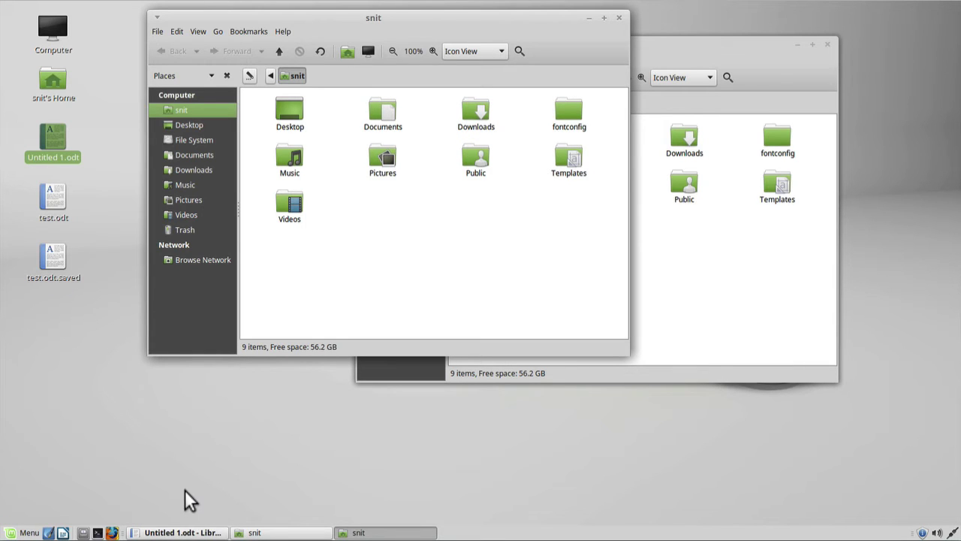
{"action": "left_click", "coordinate": [188, 531]}
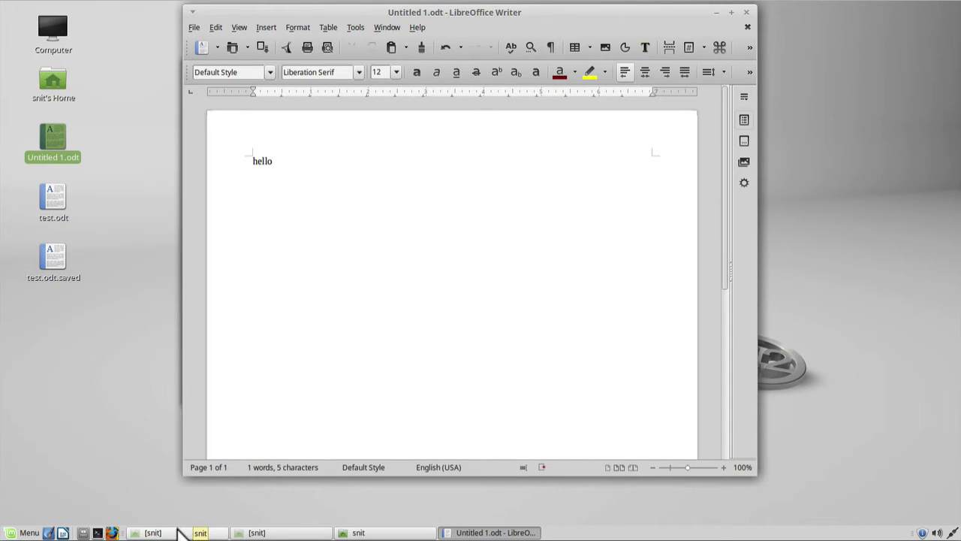
Bring up the three home folder windows, spread them apart and return the Untitled 1.odt document to the front.
{"action": "left_click", "coordinate": [383, 533]}
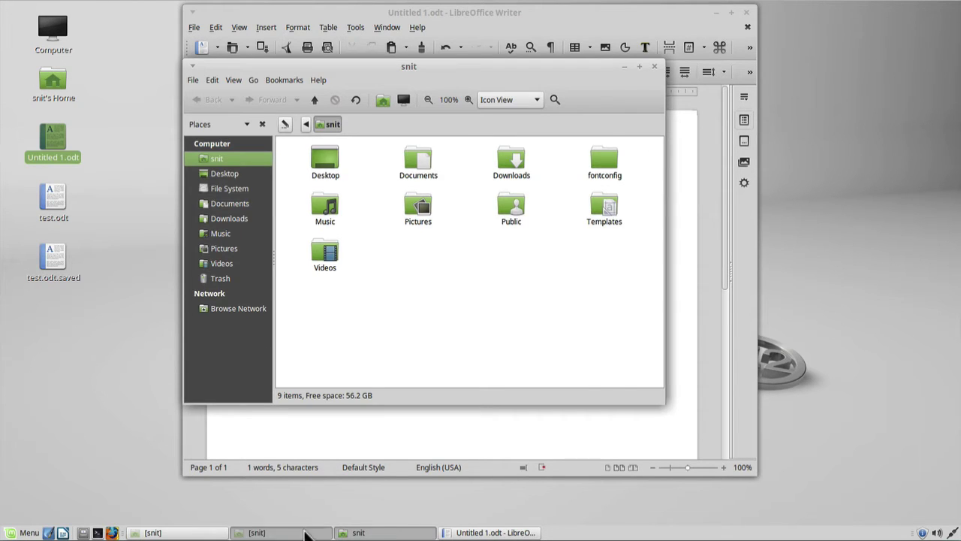
{"action": "left_click", "coordinate": [304, 532]}
{"action": "left_click", "coordinate": [212, 532]}
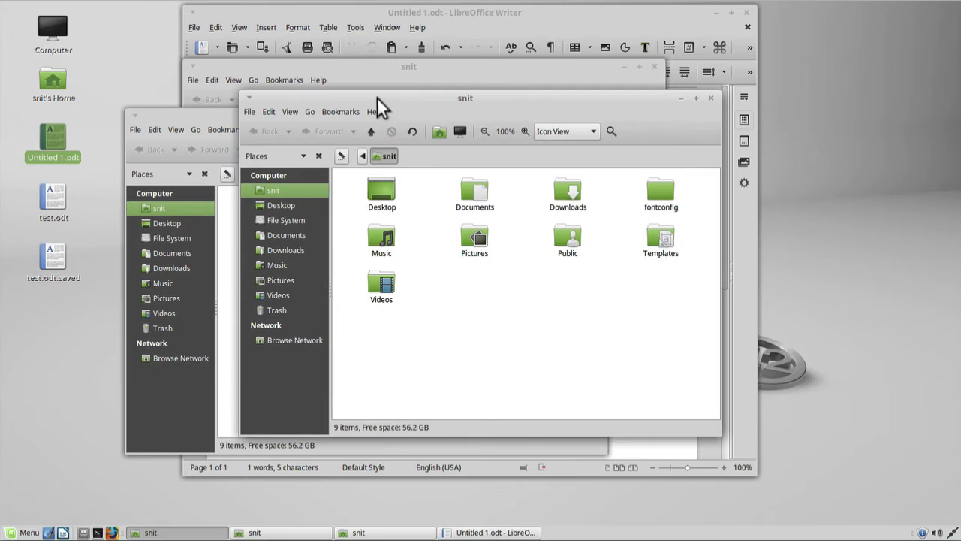
{"action": "left_click_drag", "start_coordinate": [377, 97], "coordinate": [595, 90]}
{"action": "left_click_drag", "start_coordinate": [406, 111], "coordinate": [352, 130]}
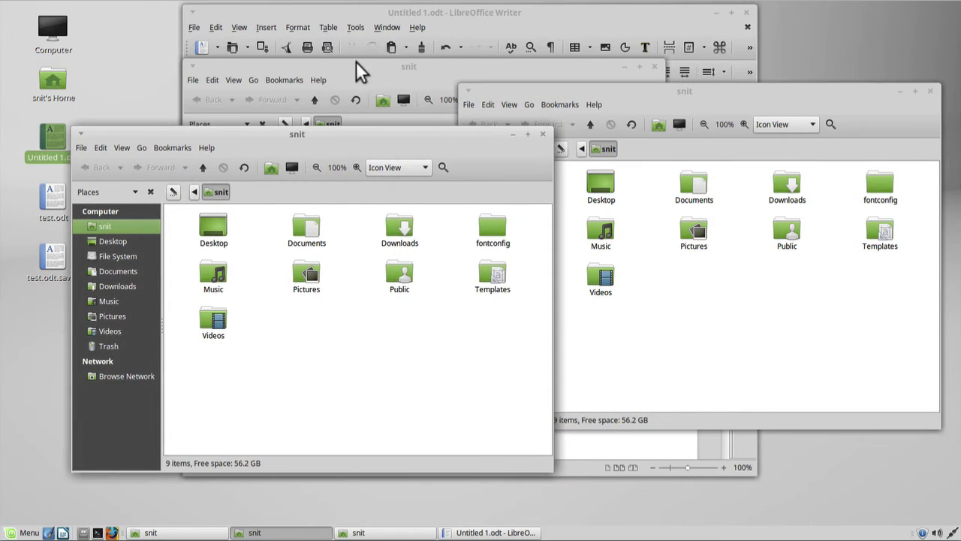
{"action": "left_click_drag", "start_coordinate": [356, 63], "coordinate": [260, 58]}
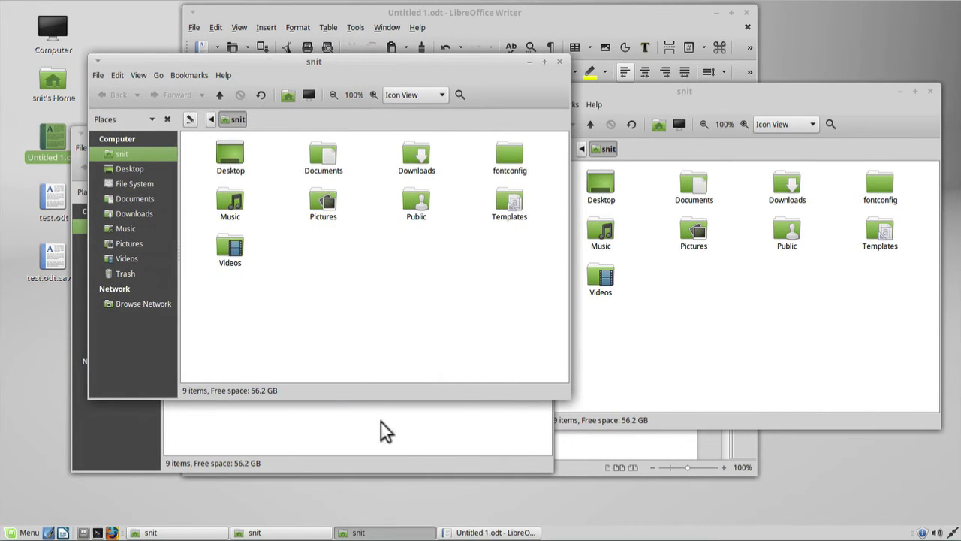
{"action": "left_click", "coordinate": [496, 533]}
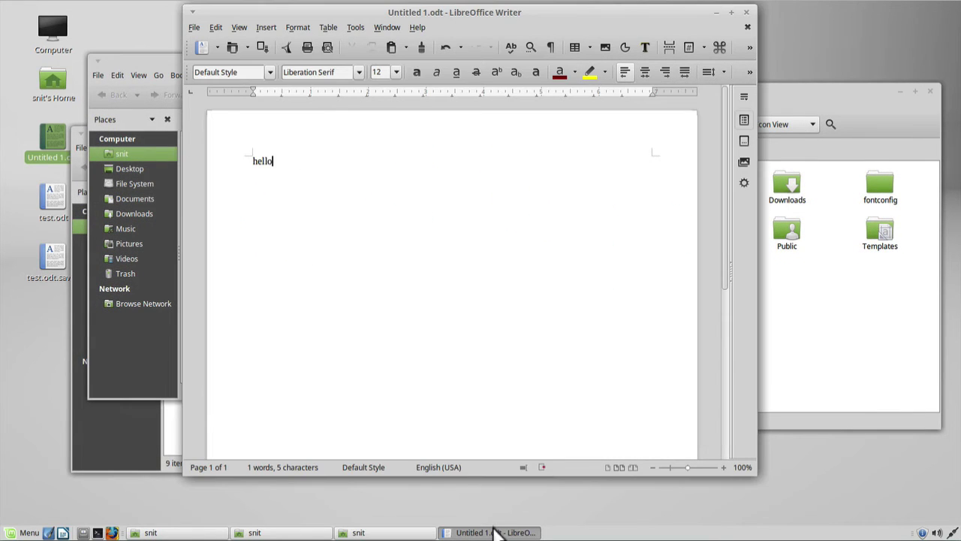
Add the Workspace Switcher to the desktop panel.
{"action": "right_click", "coordinate": [578, 528]}
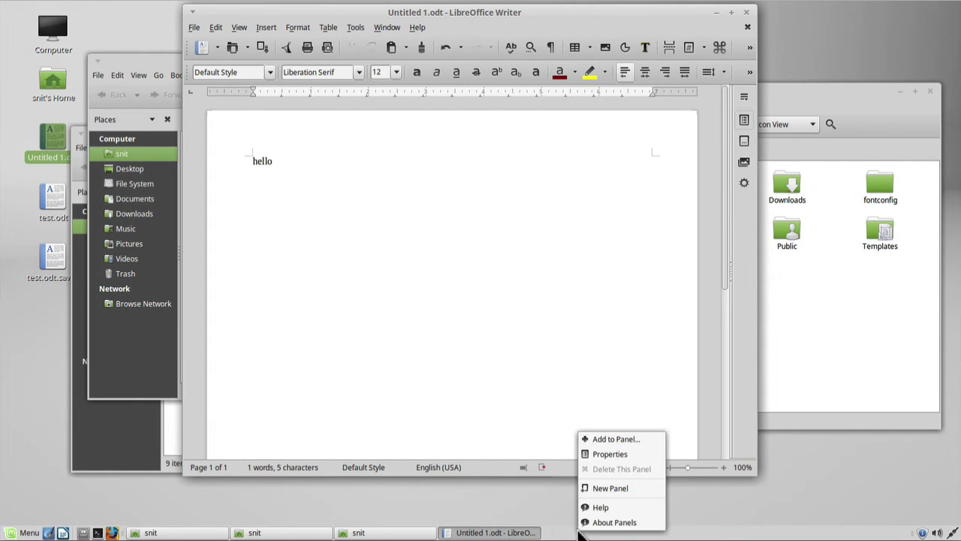
{"action": "left_click", "coordinate": [620, 438]}
{"action": "scroll", "coordinate": [643, 202], "scroll_direction": "down", "scroll_amount": 3}
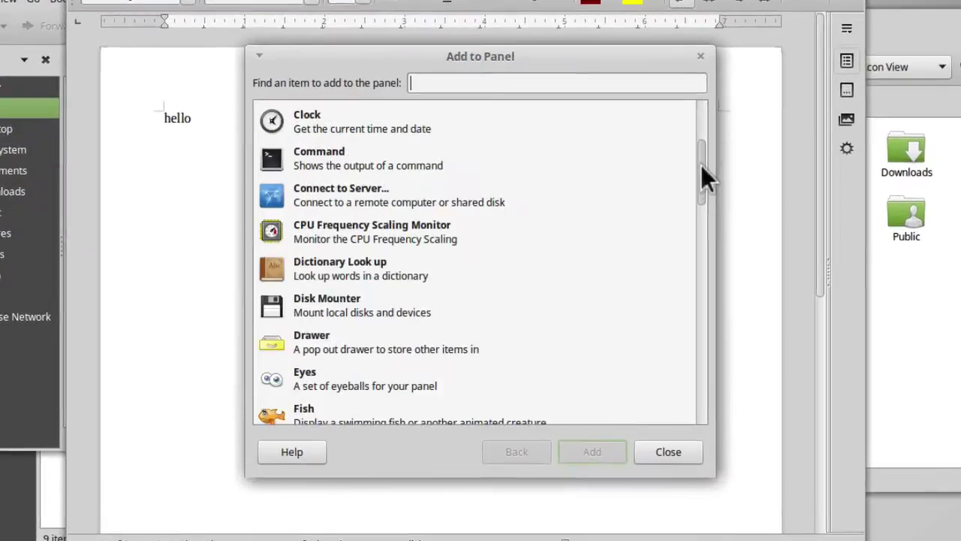
{"action": "left_click_drag", "start_coordinate": [706, 176], "coordinate": [697, 394]}
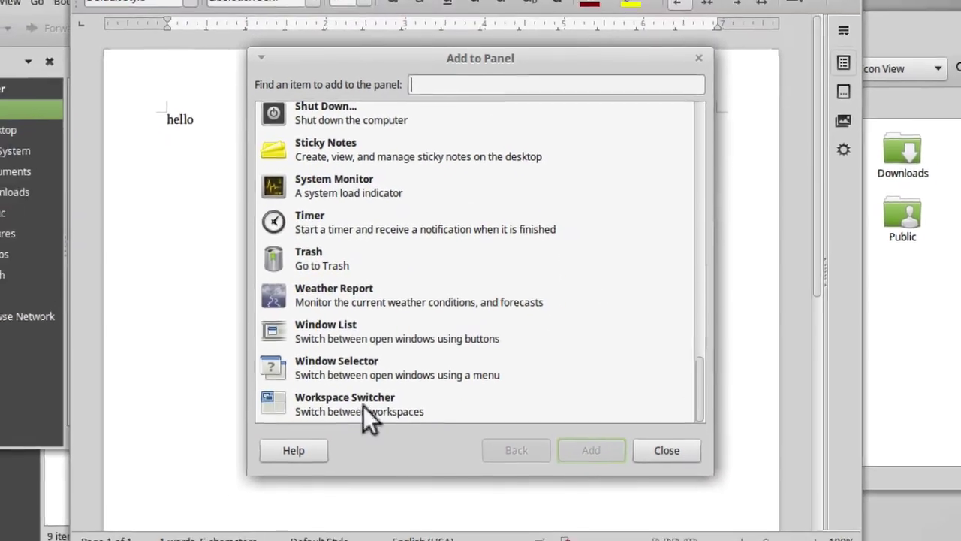
{"action": "left_click", "coordinate": [363, 406]}
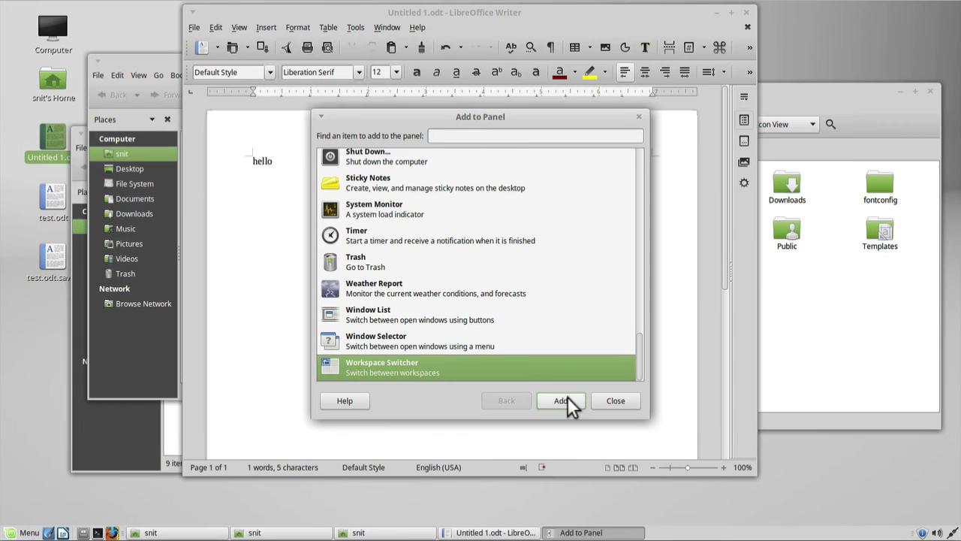
{"action": "left_click", "coordinate": [567, 400]}
{"action": "left_click", "coordinate": [605, 401]}
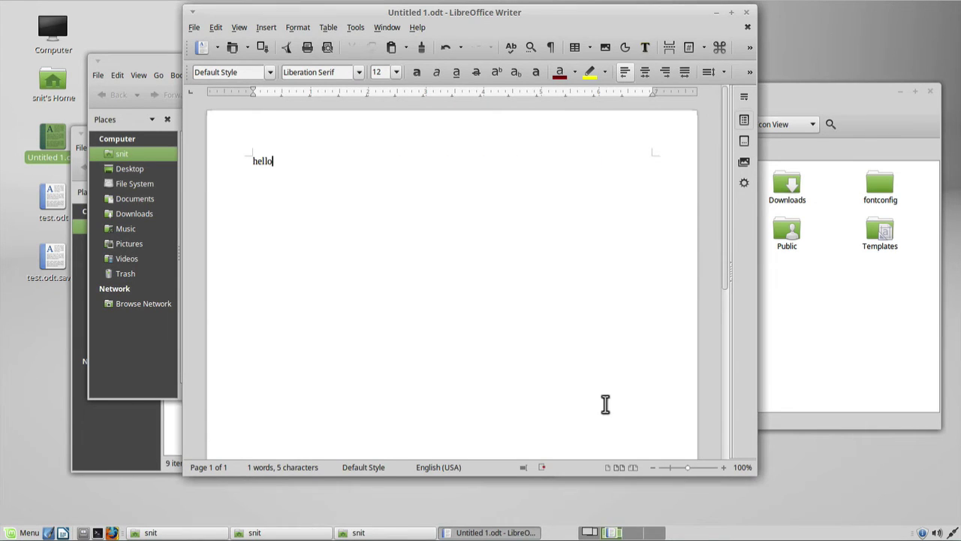
Move the Workspace Switcher along the panel to the side of the system tray.
{"action": "right_click", "coordinate": [609, 528]}
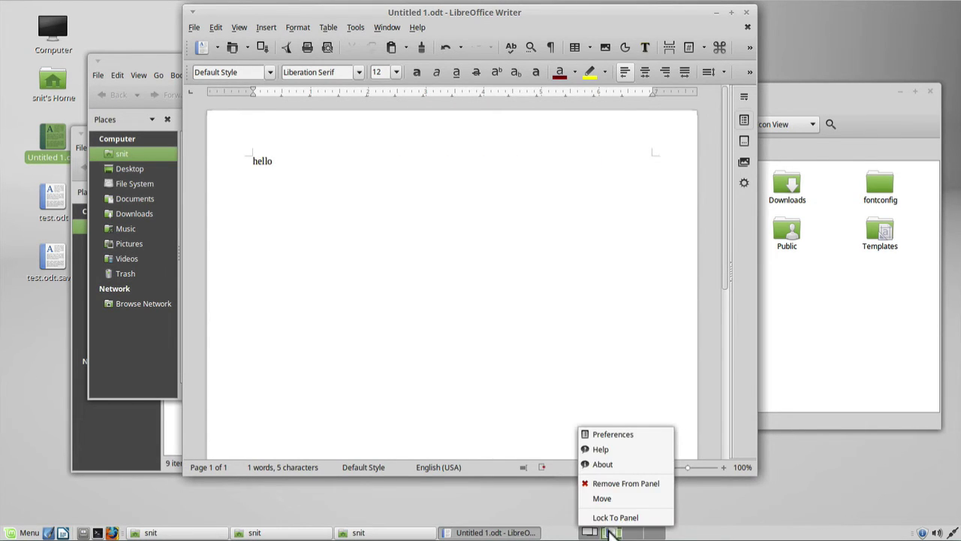
{"action": "left_click", "coordinate": [605, 498]}
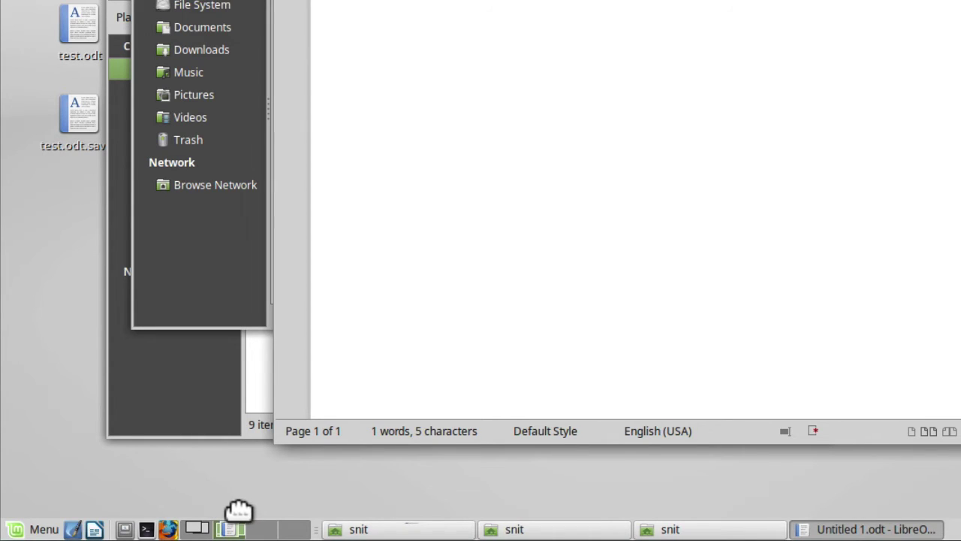
{"action": "left_click_drag", "start_coordinate": [239, 511], "coordinate": [793, 498]}
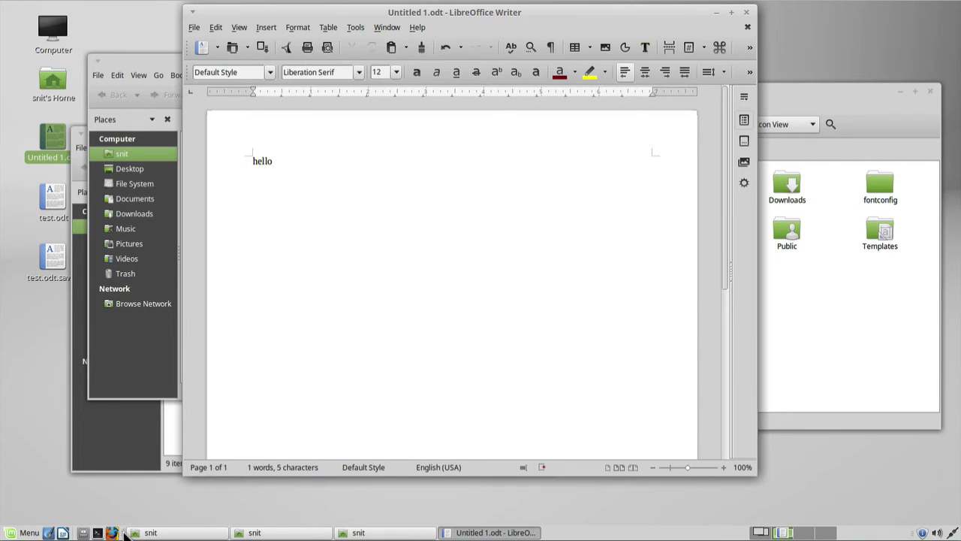
Toggle the Lock To Panel setting of the window list and check its state.
{"action": "right_click", "coordinate": [125, 530]}
{"action": "left_click", "coordinate": [139, 517]}
{"action": "right_click", "coordinate": [124, 532]}
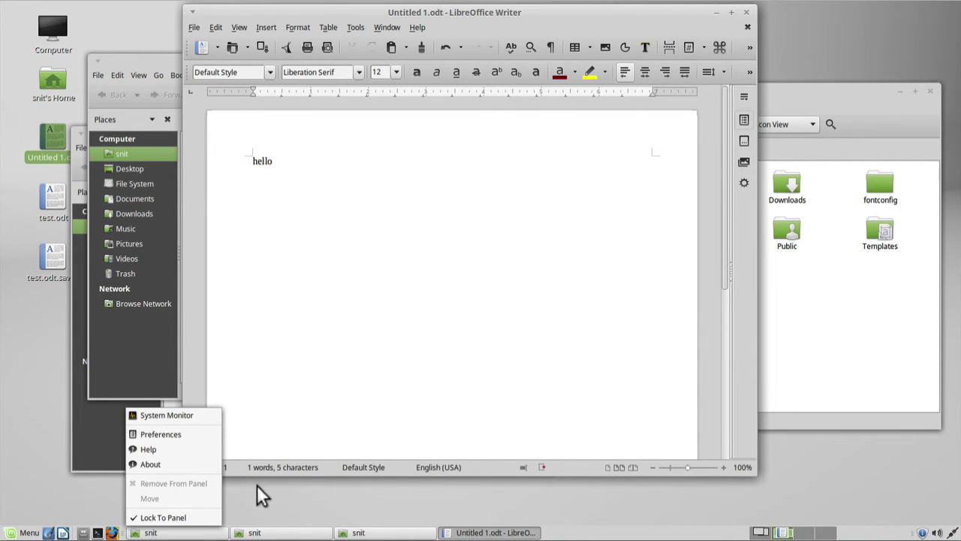
{"action": "left_click", "coordinate": [302, 504]}
Shift the Workspace Switcher slightly closer to the system tray.
{"action": "right_click", "coordinate": [785, 528]}
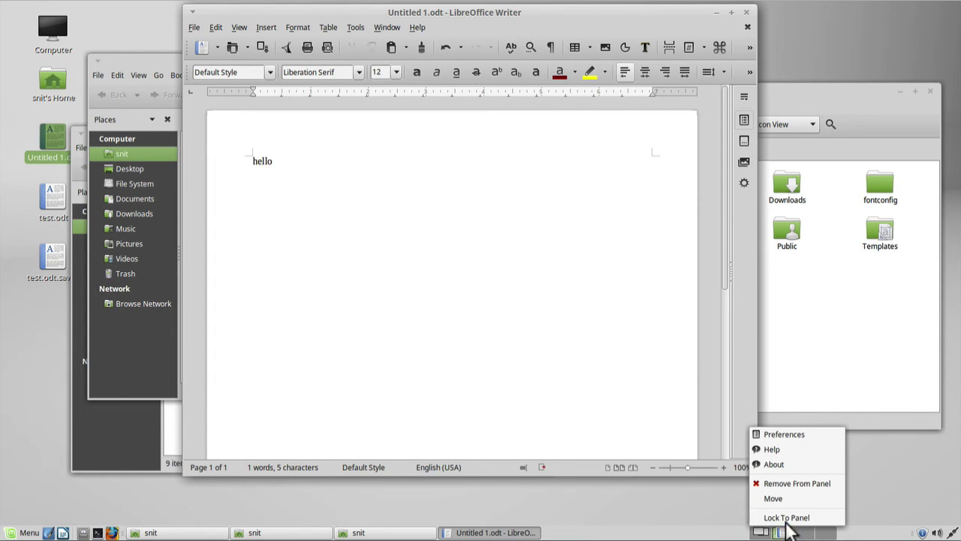
{"action": "left_click", "coordinate": [788, 498]}
{"action": "mouse_move", "coordinate": [787, 528]}
{"action": "left_mouse_down"}
{"action": "mouse_move", "coordinate": [160, 524]}
{"action": "mouse_move", "coordinate": [316, 508]}
{"action": "mouse_move", "coordinate": [283, 508]}
{"action": "mouse_move", "coordinate": [796, 508]}
{"action": "mouse_move", "coordinate": [776, 515]}
{"action": "left_mouse_up"}
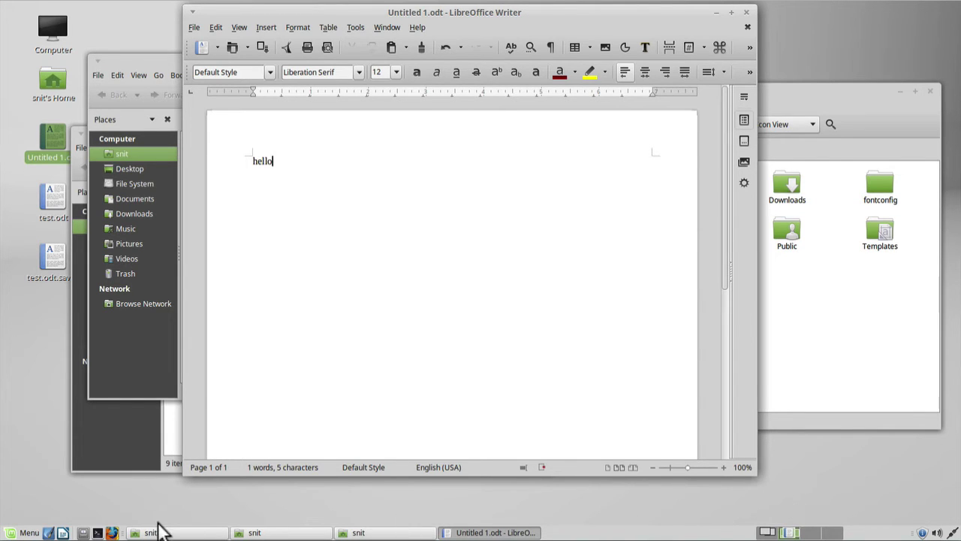
Unlock the window list and shift it along the panel away from the application launchers.
{"action": "right_click", "coordinate": [120, 530]}
{"action": "left_click", "coordinate": [163, 517]}
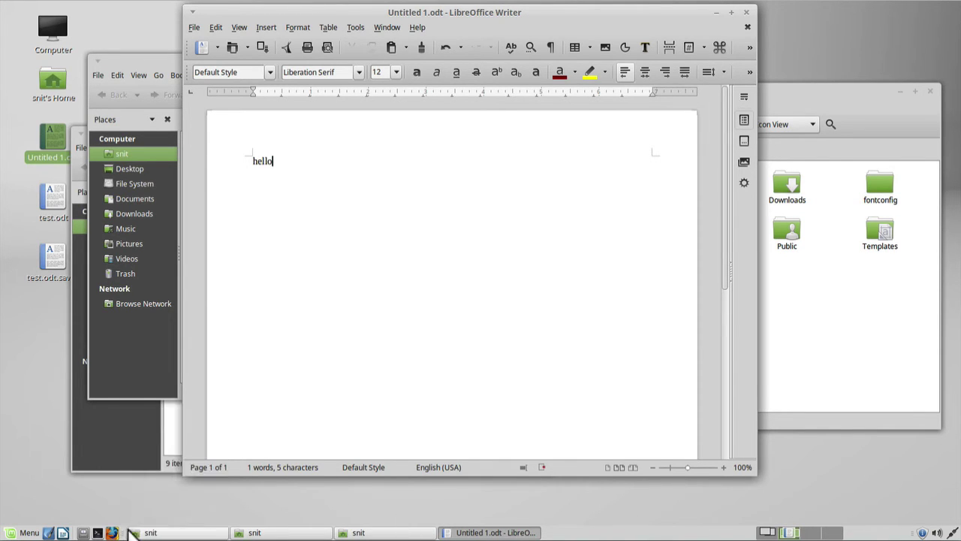
{"action": "left_click_drag", "start_coordinate": [124, 531], "coordinate": [219, 531]}
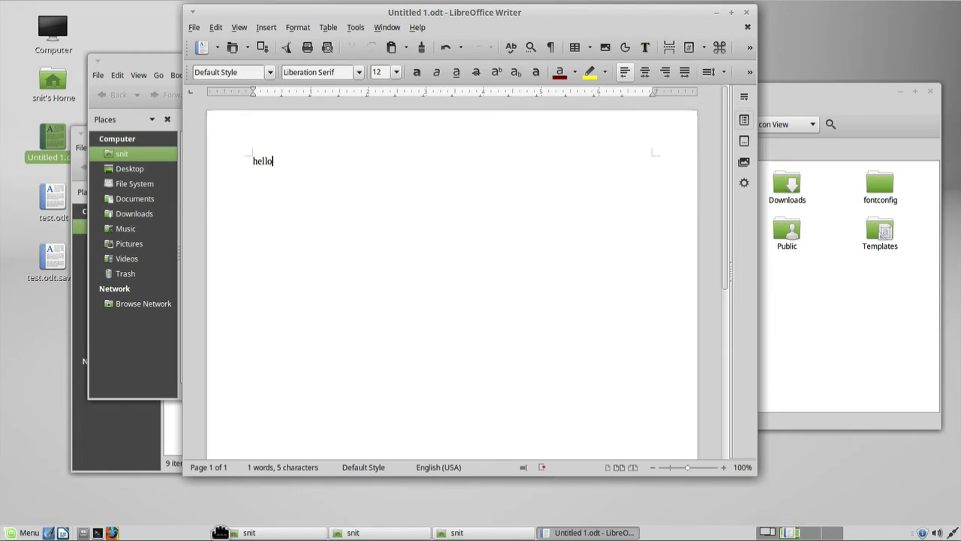
Move the Workspace Switcher along the panel until it sits directly beside the system tray.
{"action": "right_click", "coordinate": [813, 531]}
{"action": "left_click", "coordinate": [811, 502]}
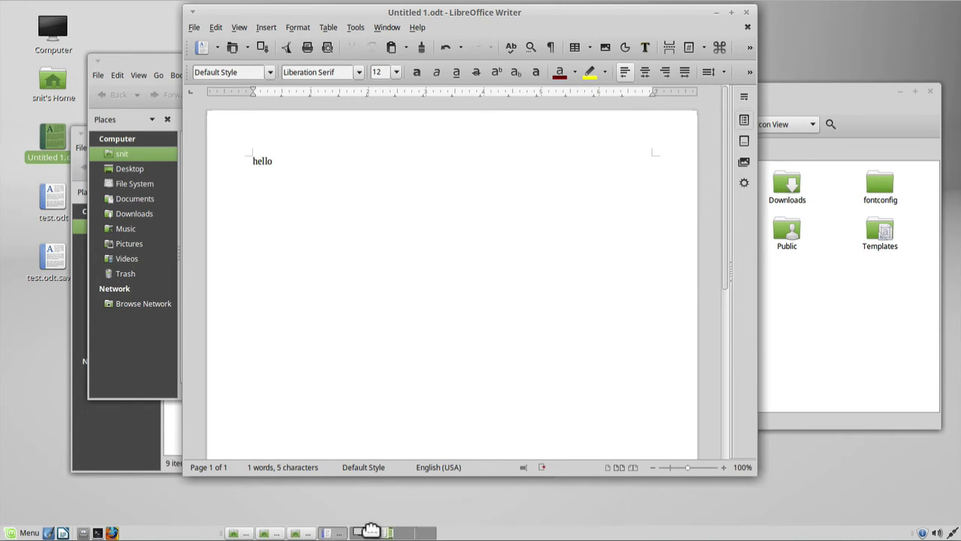
{"action": "left_click_drag", "start_coordinate": [370, 530], "coordinate": [155, 530]}
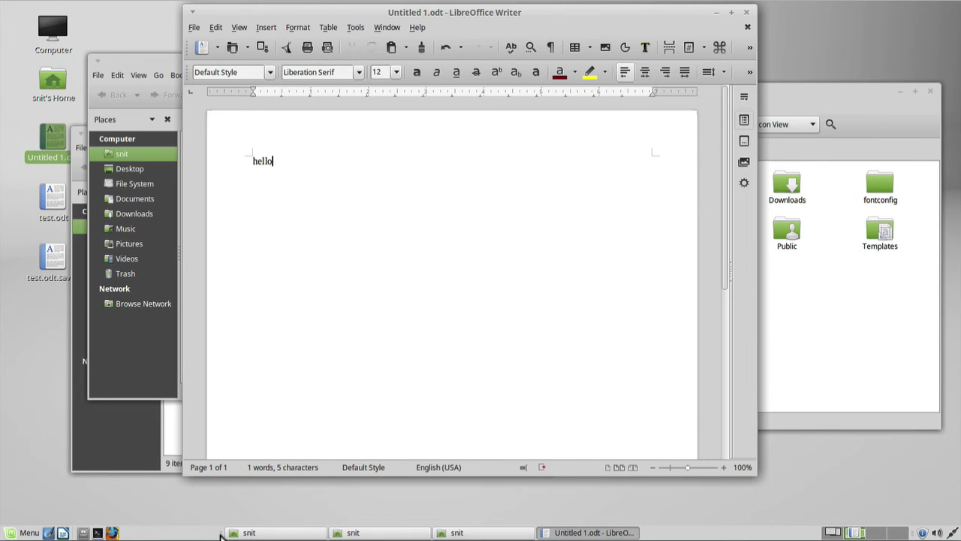
Move the window list back along the panel to sit right beside the application launchers.
{"action": "left_click_drag", "start_coordinate": [220, 535], "coordinate": [123, 533]}
{"action": "right_click", "coordinate": [125, 534]}
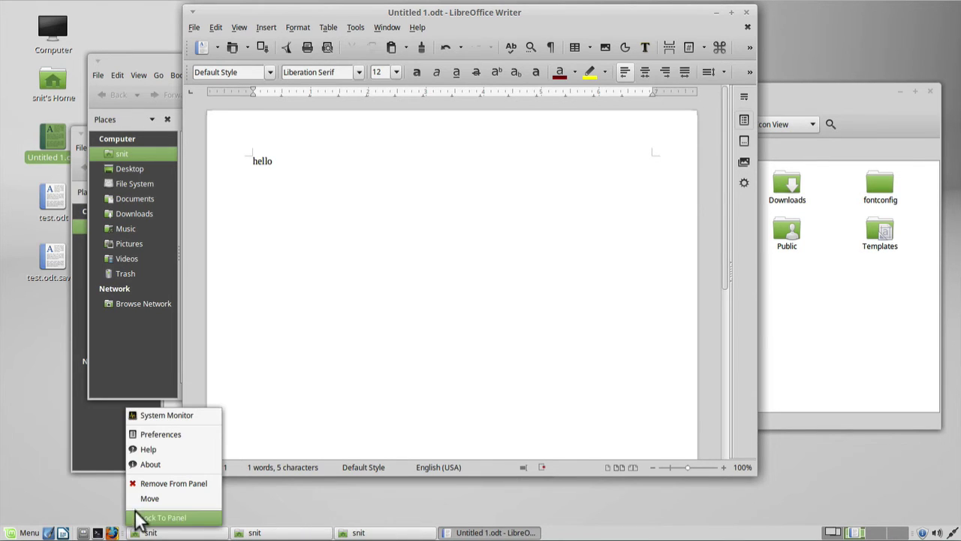
{"action": "left_click", "coordinate": [147, 497]}
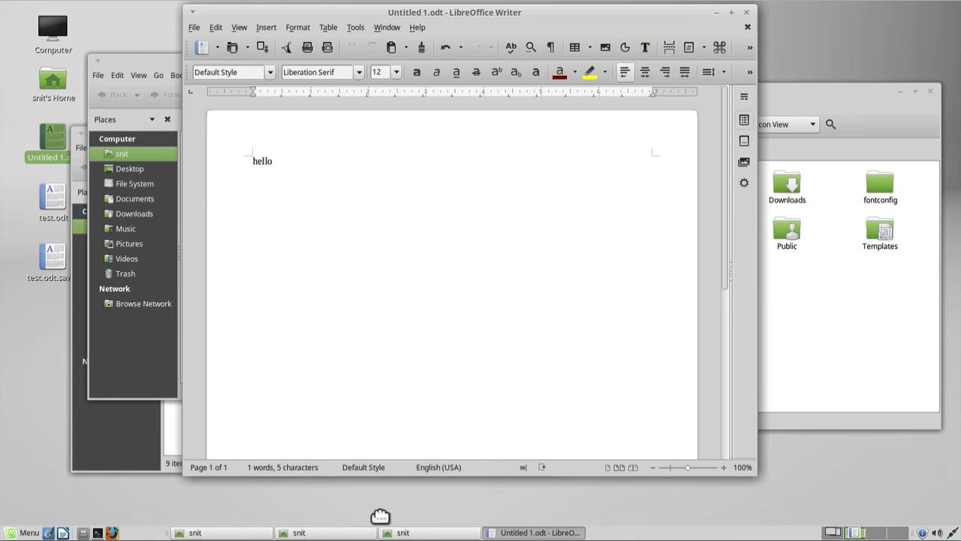
{"action": "left_click", "coordinate": [490, 528]}
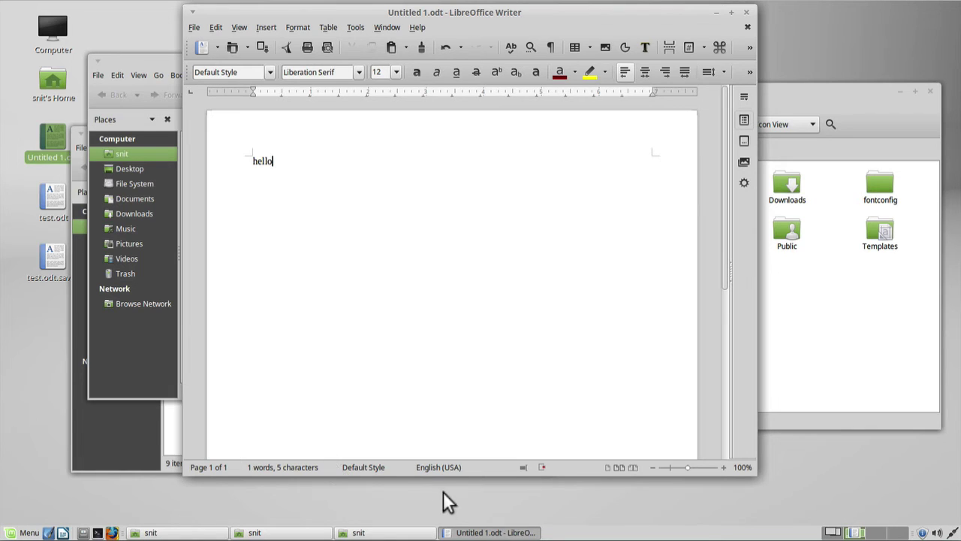
Send the Untitled 1.odt Writer window to the workspace on the right of the current one.
{"action": "right_click", "coordinate": [461, 526]}
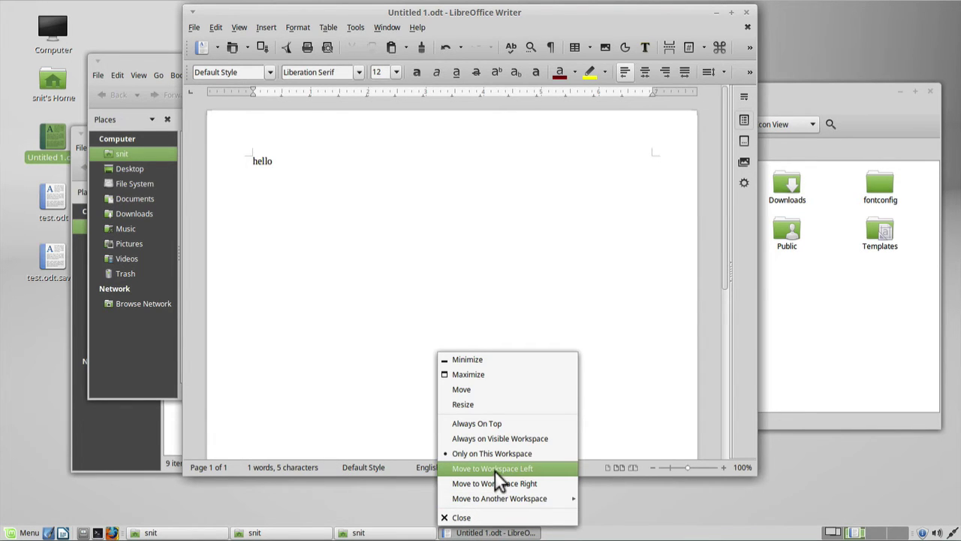
{"action": "left_click", "coordinate": [774, 528]}
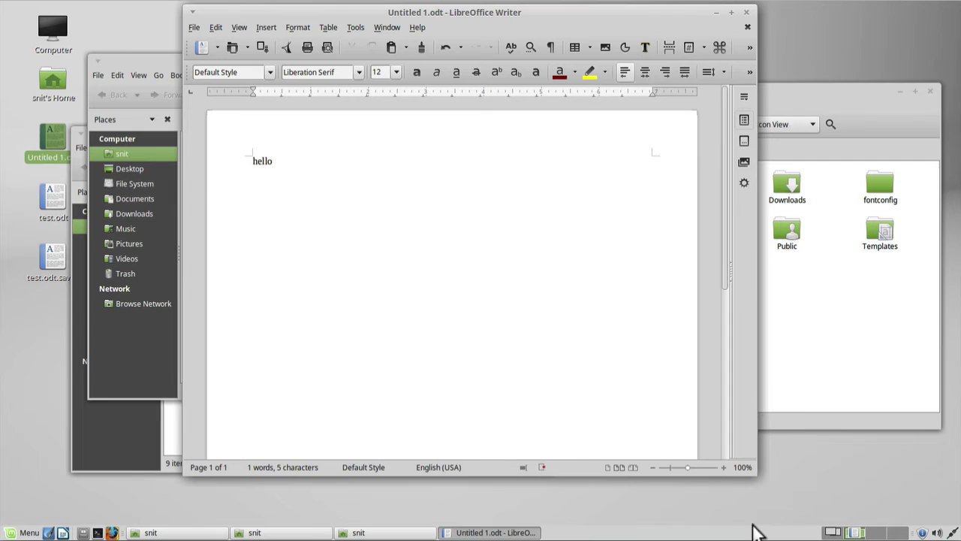
{"action": "right_click", "coordinate": [511, 528]}
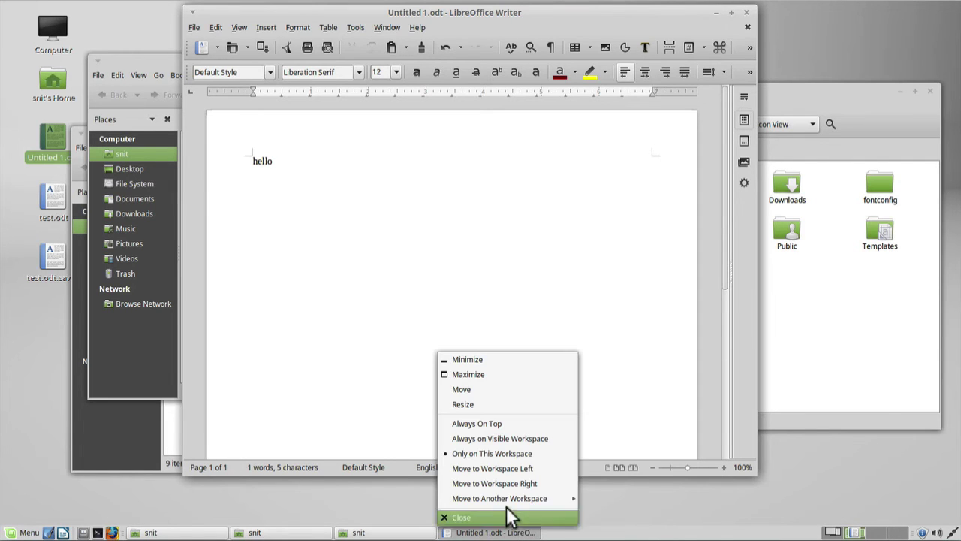
{"action": "left_click", "coordinate": [508, 485]}
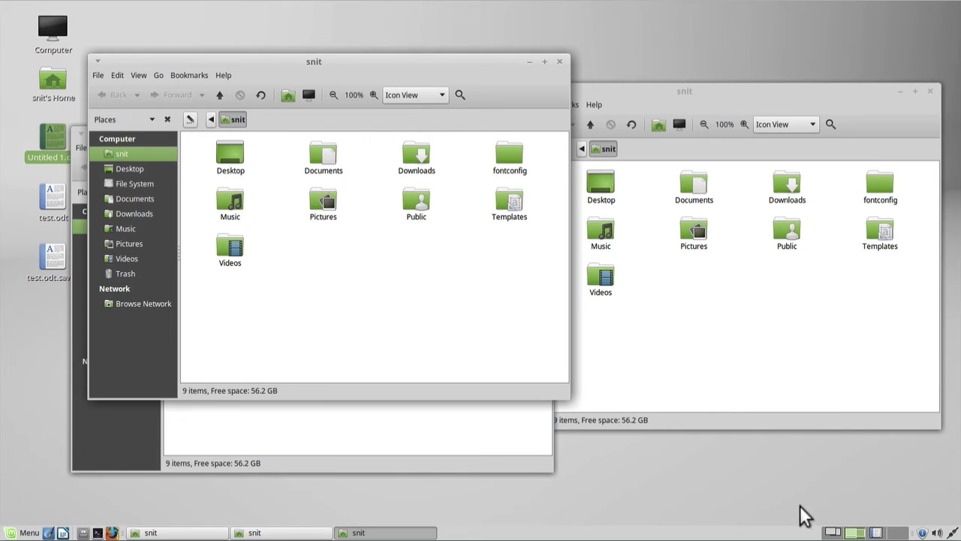
Switch to the first workspace, open Untitled 1.odt from the desktop, and go to the third workspace holding its window.
{"action": "left_click", "coordinate": [833, 533]}
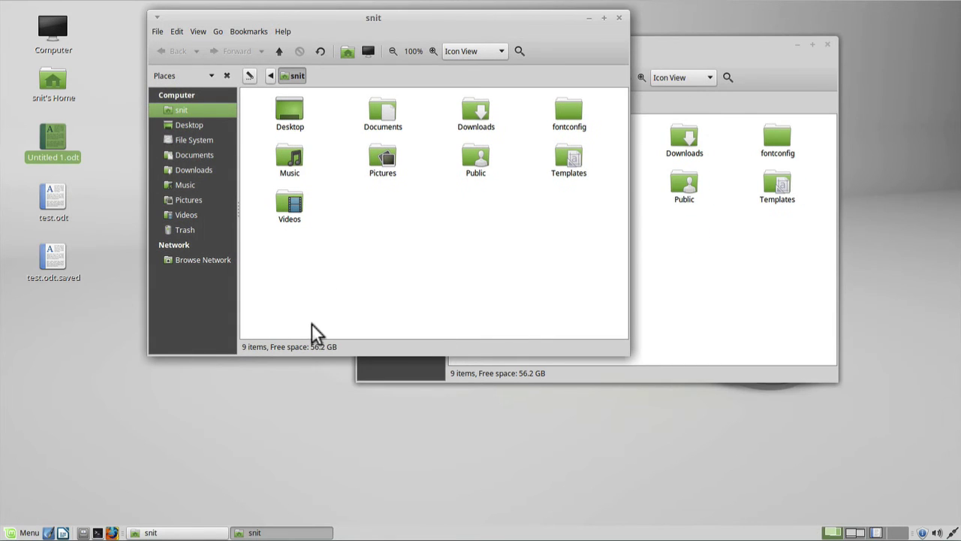
{"action": "double_click", "coordinate": [59, 136]}
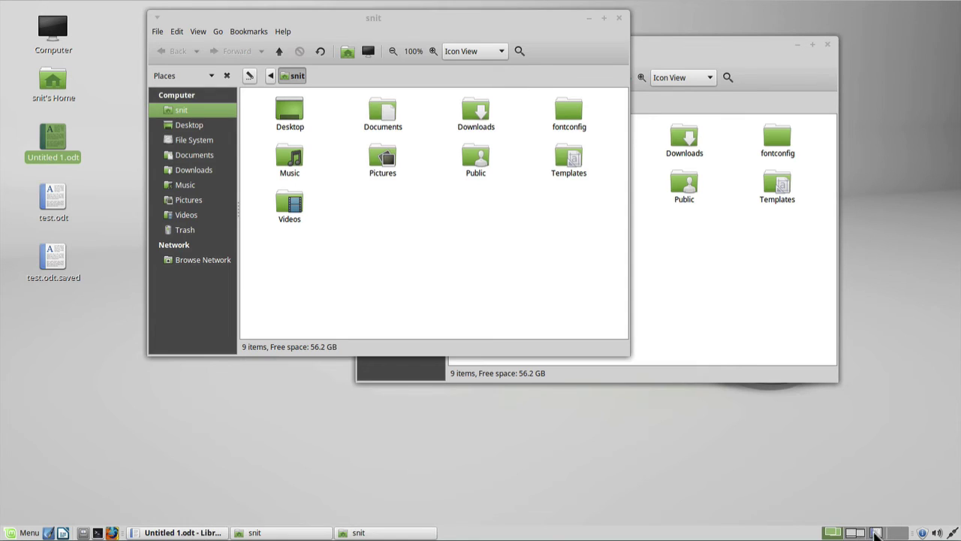
{"action": "left_click", "coordinate": [873, 530]}
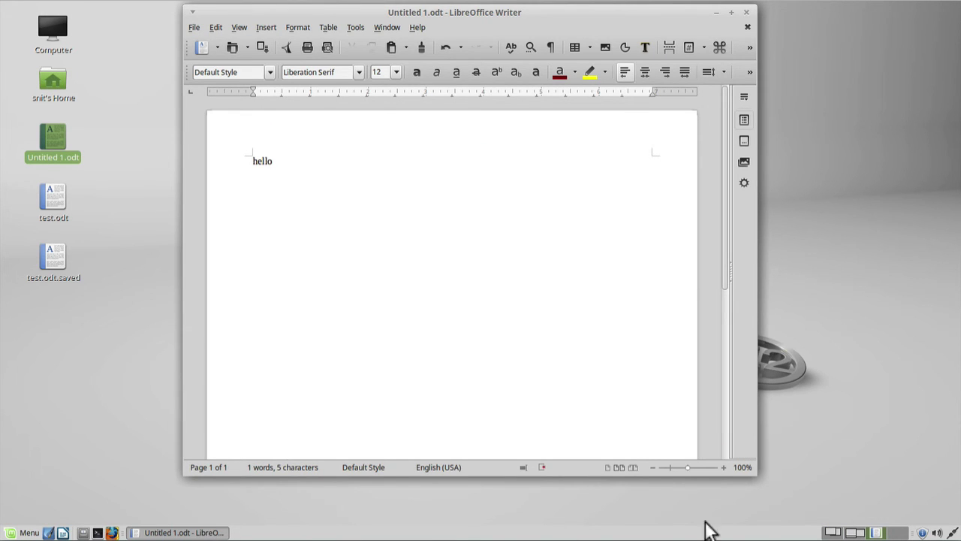
Go back to the first workspace, open Untitled 1.odt from the desktop again, and return to the first workspace with the file deselected.
{"action": "left_click", "coordinate": [833, 532]}
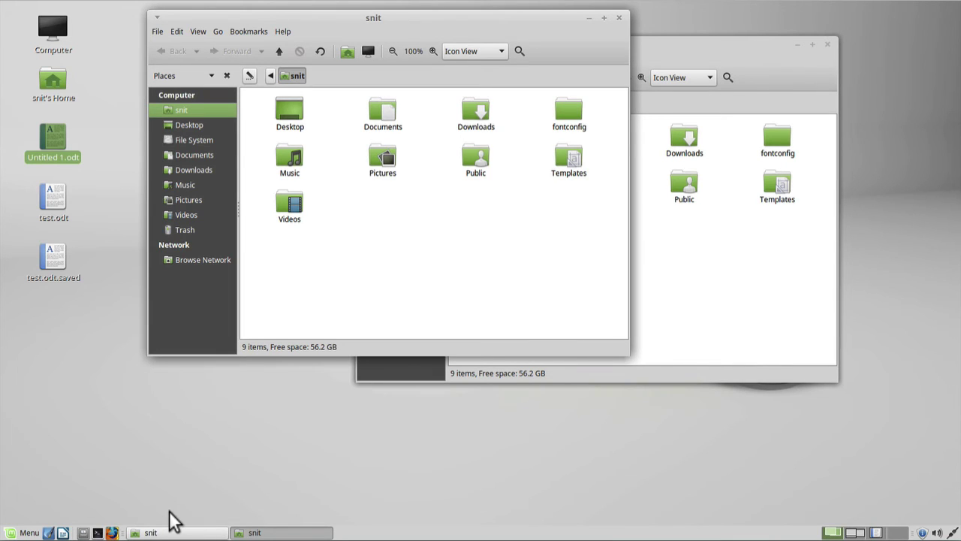
{"action": "double_click", "coordinate": [56, 139]}
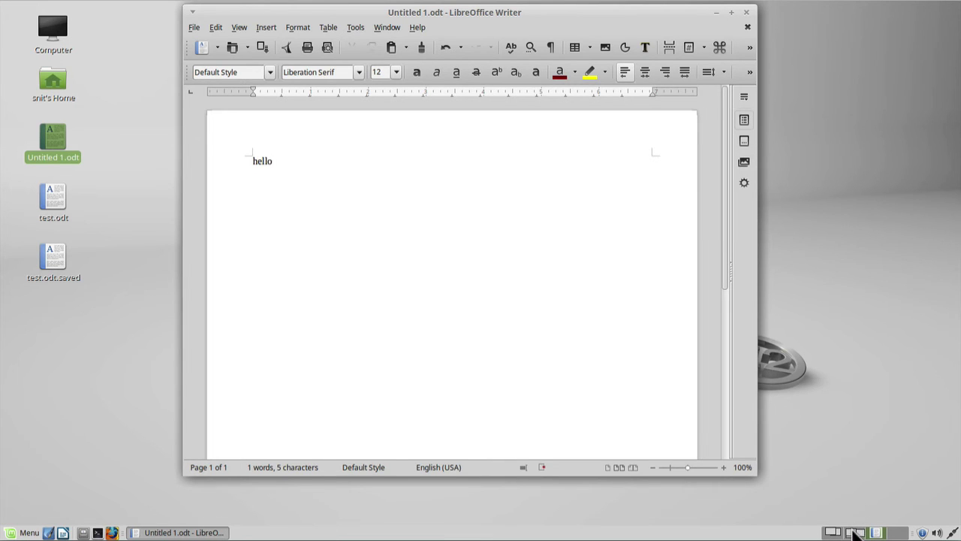
{"action": "left_click", "coordinate": [855, 532]}
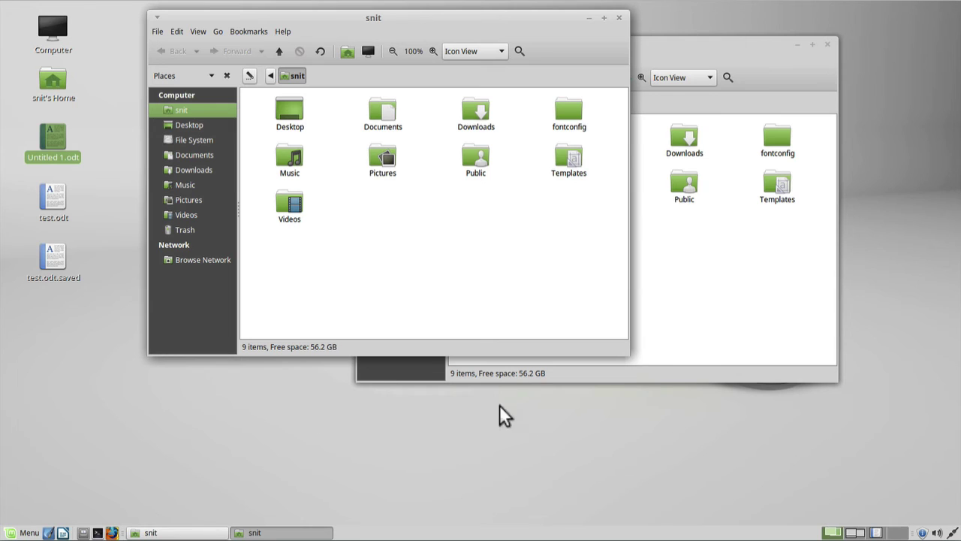
{"action": "left_click", "coordinate": [116, 158]}
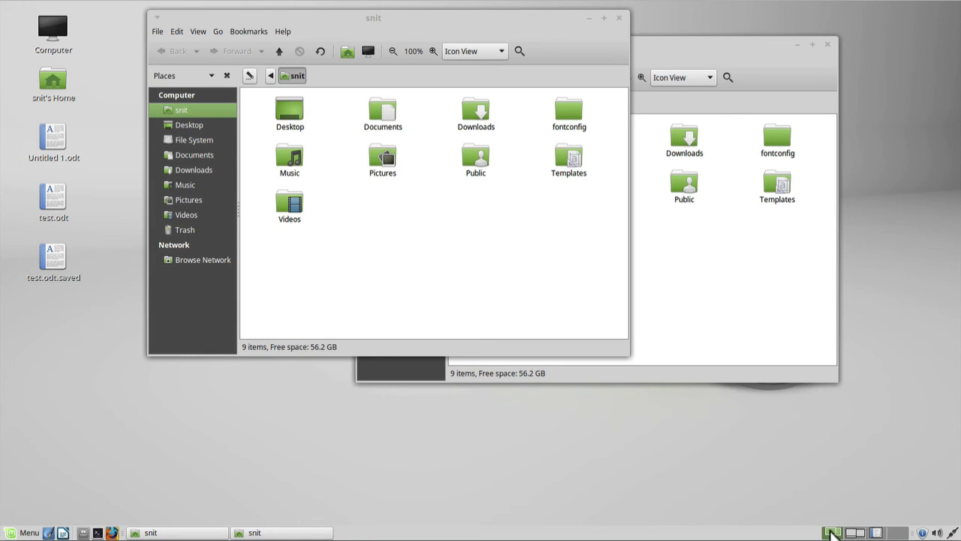
Examine the Move to Another Workspace choices for the second home folder window without moving it.
{"action": "right_click", "coordinate": [286, 532]}
{"action": "mouse_move", "coordinate": [354, 499]}
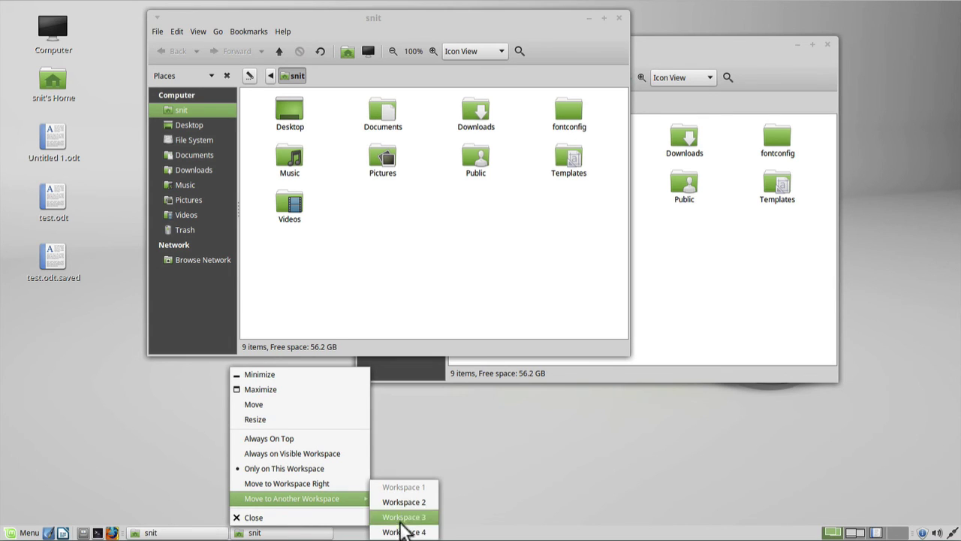
{"action": "left_click", "coordinate": [422, 467]}
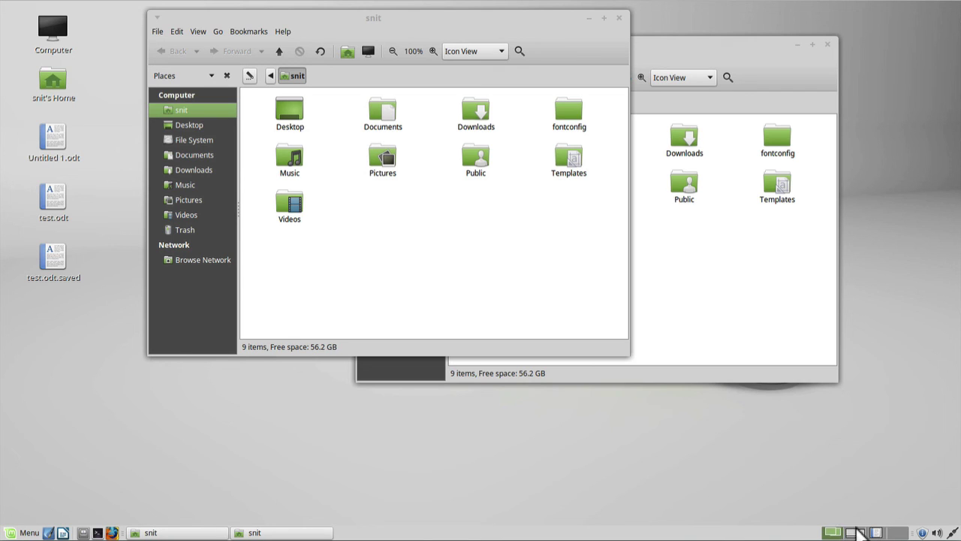
{"action": "right_click", "coordinate": [276, 532]}
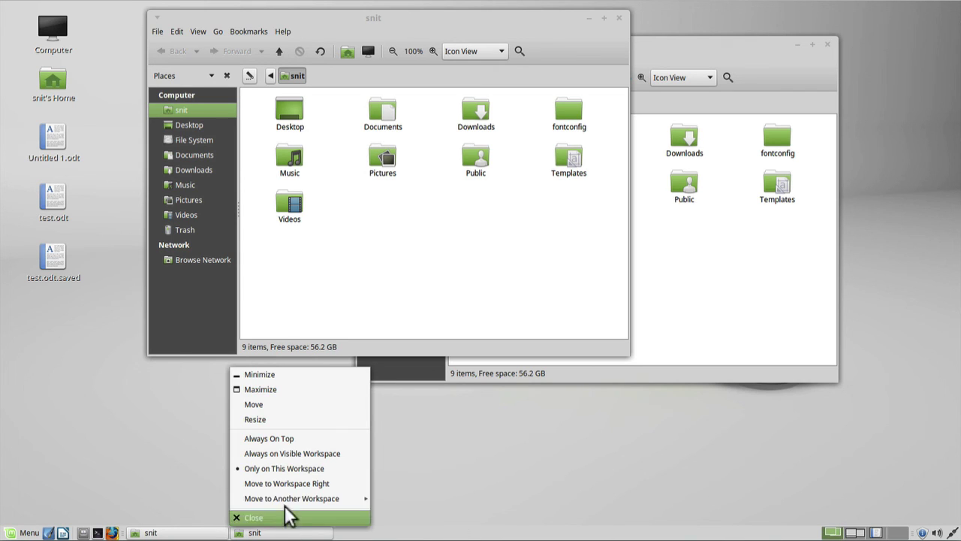
{"action": "mouse_move", "coordinate": [287, 496]}
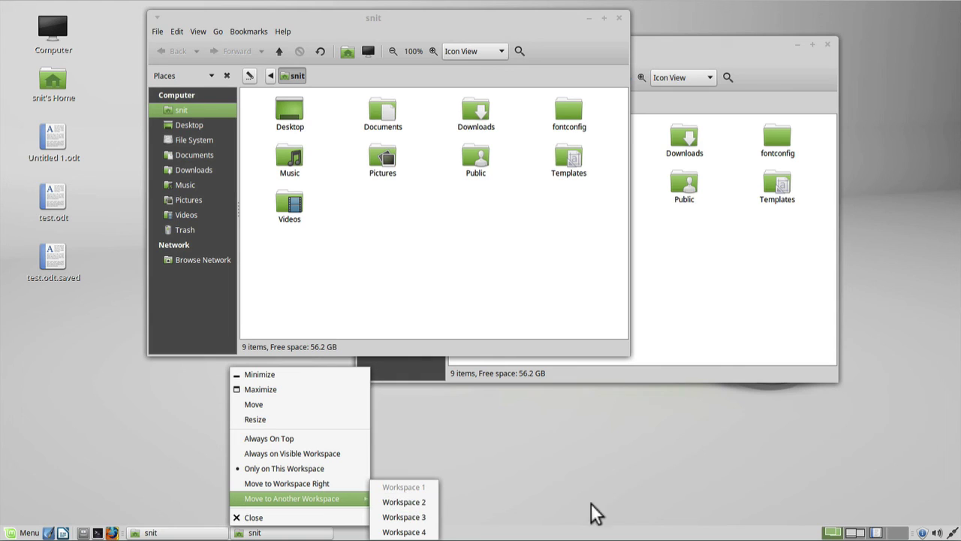
{"action": "left_click", "coordinate": [463, 463]}
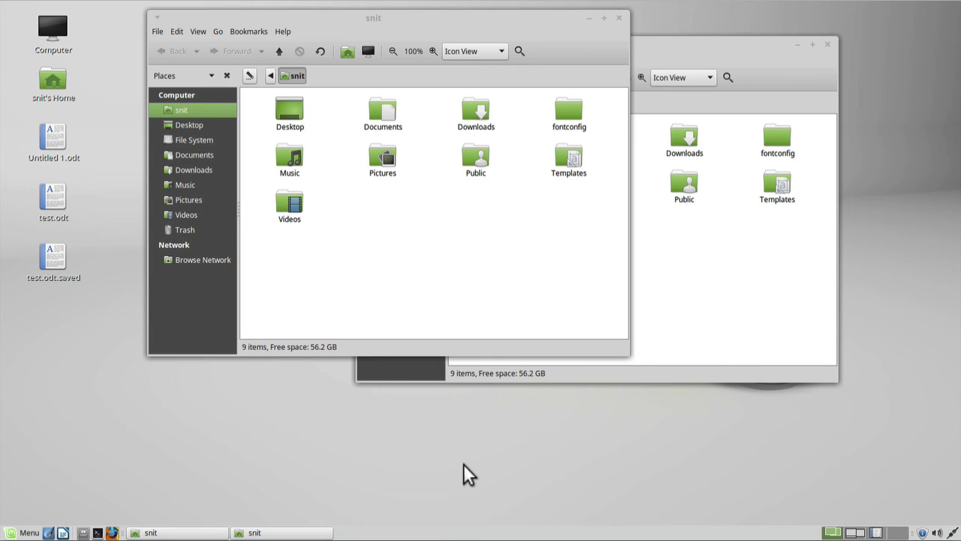